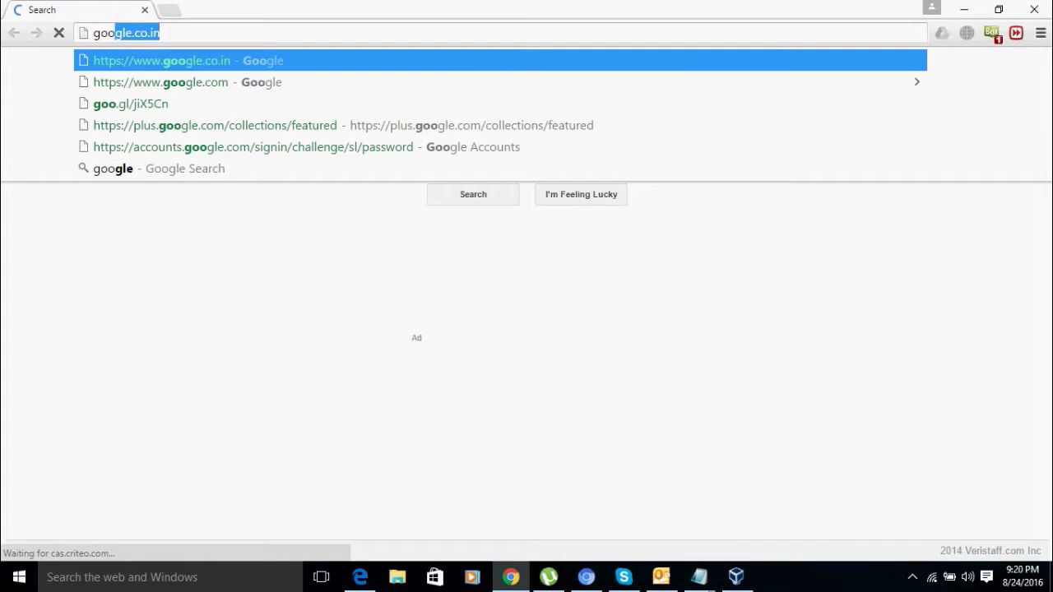
Type 'goog' in Chrome's address bar so it suggests google.co.in.
{"action": "type", "text": "g"}
Load google.co.in, search for 'nirsoft', and open NirSoft's Mail PassView page.
{"action": "key", "text": "Return"}
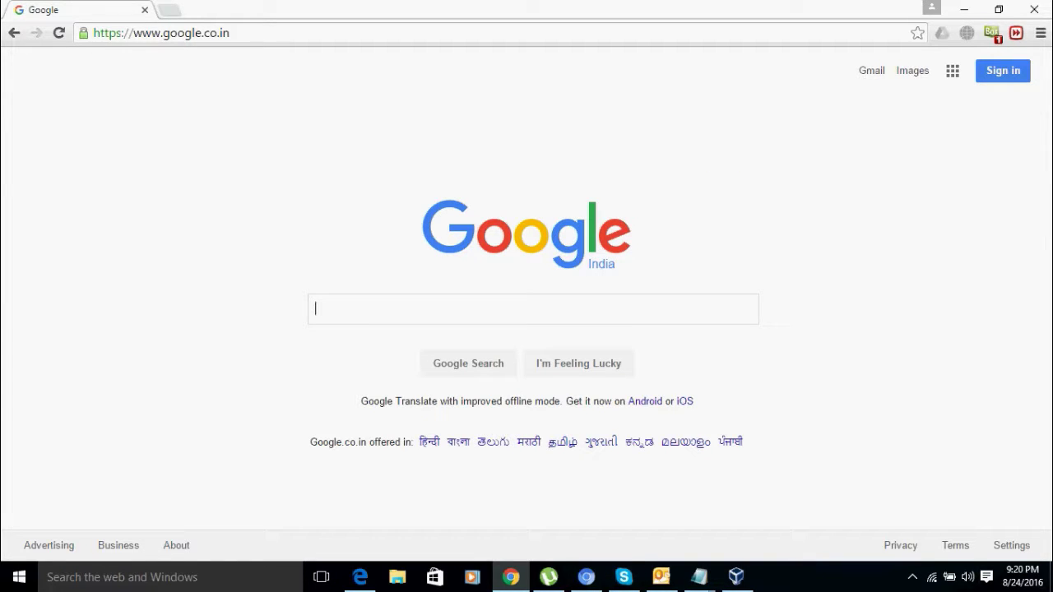
{"action": "type", "text": "nirsoft"}
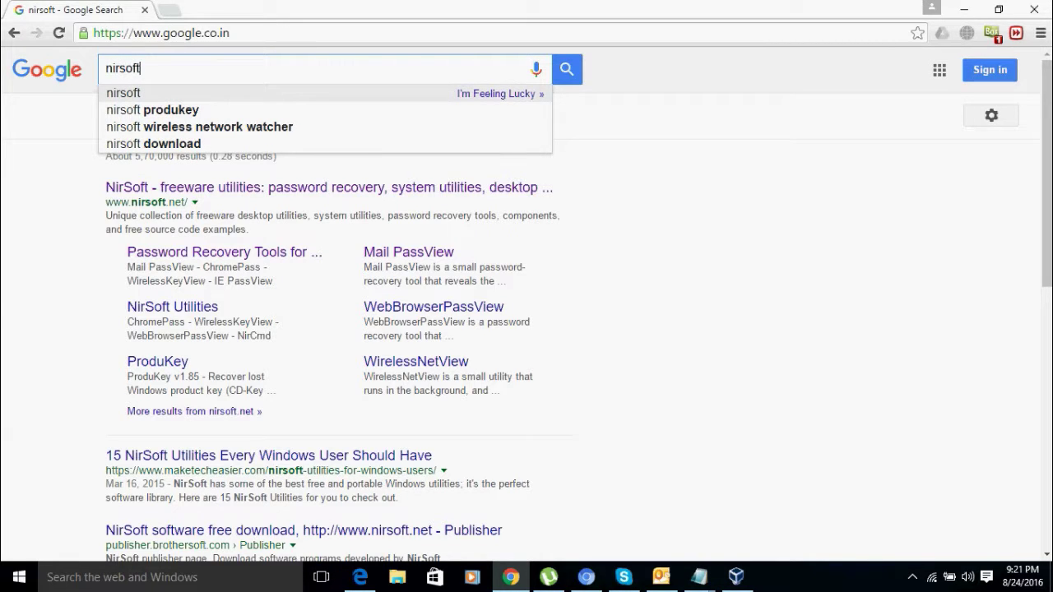
{"action": "key", "text": "Return"}
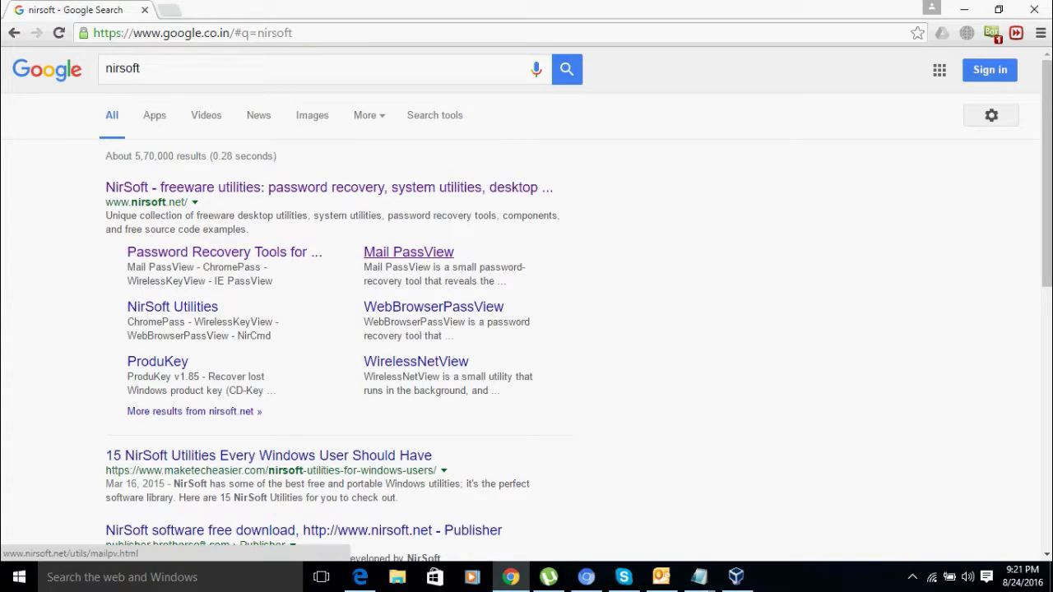
{"action": "left_click", "coordinate": [409, 252]}
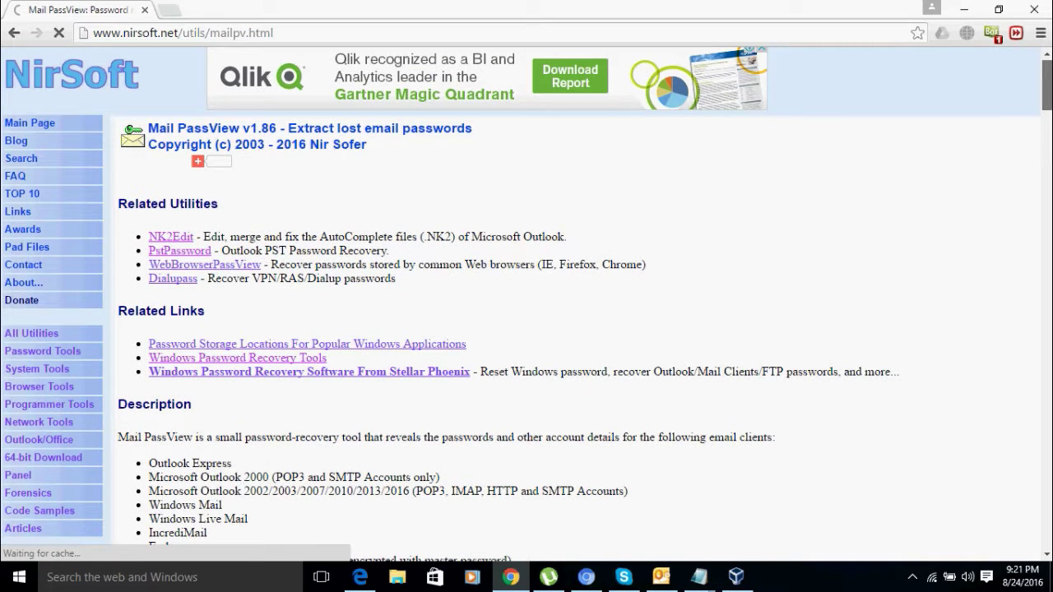
Scroll the Mail PassView page to its download links and download the zip file.
{"action": "scroll", "coordinate": [576, 329], "scroll_direction": "down", "scroll_amount": 10}
{"action": "scroll", "coordinate": [576, 329], "scroll_direction": "down", "scroll_amount": 1}
{"action": "scroll", "coordinate": [576, 329], "scroll_direction": "down", "scroll_amount": 8}
{"action": "scroll", "coordinate": [576, 329], "scroll_direction": "down", "scroll_amount": 6}
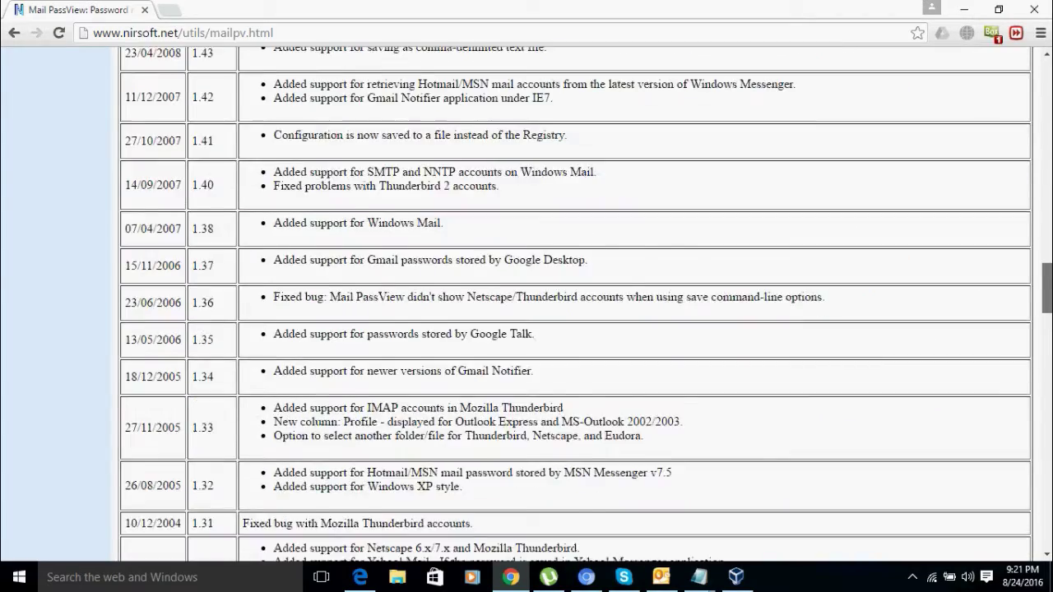
{"action": "scroll", "coordinate": [576, 330], "scroll_direction": "down", "scroll_amount": 8}
{"action": "scroll", "coordinate": [576, 329], "scroll_direction": "down", "scroll_amount": 3}
{"action": "scroll", "coordinate": [576, 329], "scroll_direction": "down", "scroll_amount": 3}
{"action": "scroll", "coordinate": [576, 329], "scroll_direction": "up", "scroll_amount": 1}
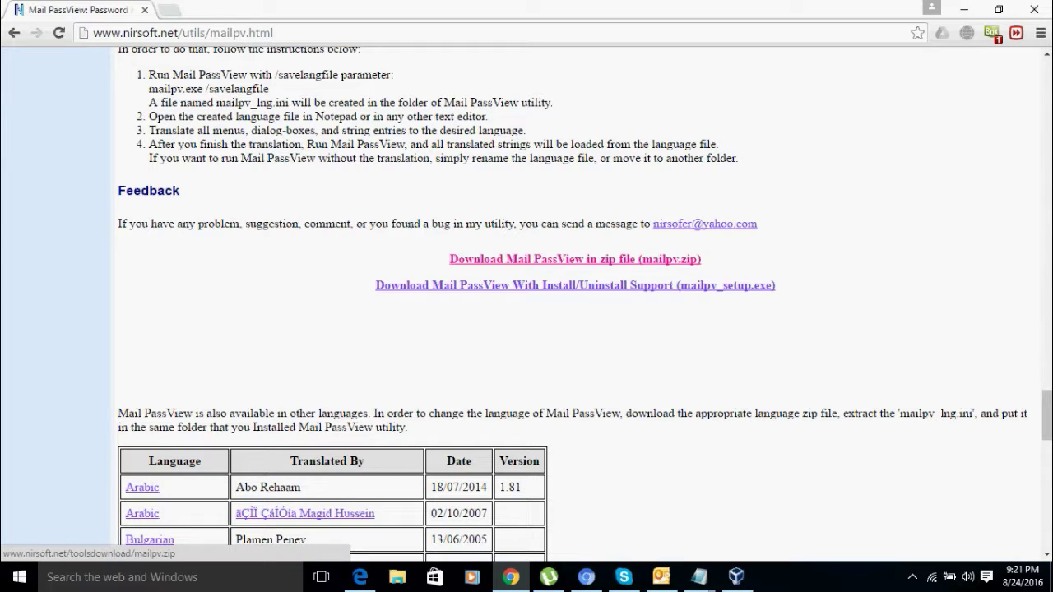
{"action": "left_click", "coordinate": [575, 259]}
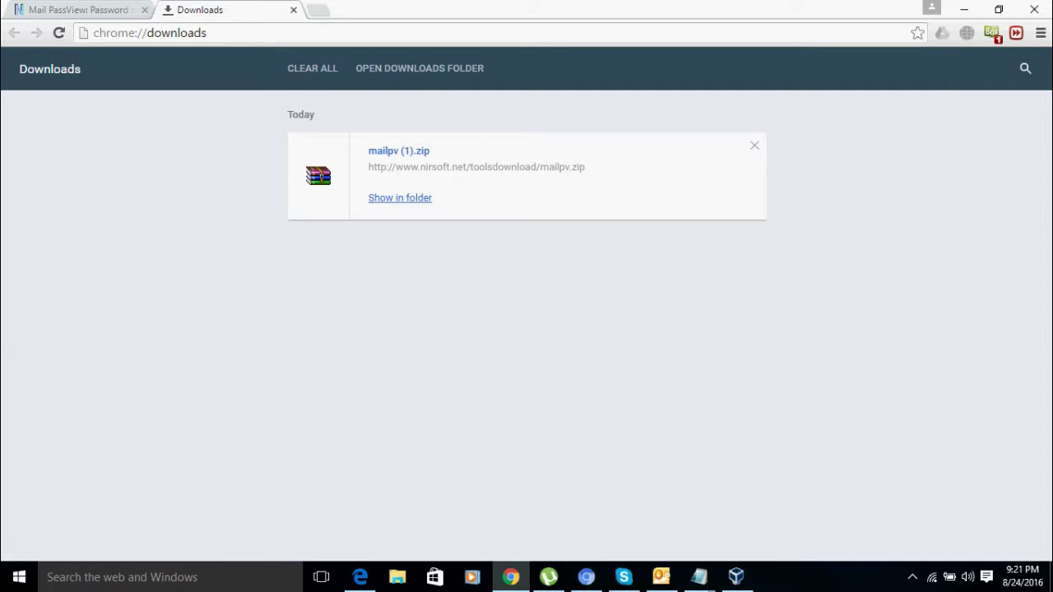
Open mailpv.zip from its folder in WinRAR, dismiss the licence reminder, and run mailpv.exe.
{"action": "left_click", "coordinate": [400, 198]}
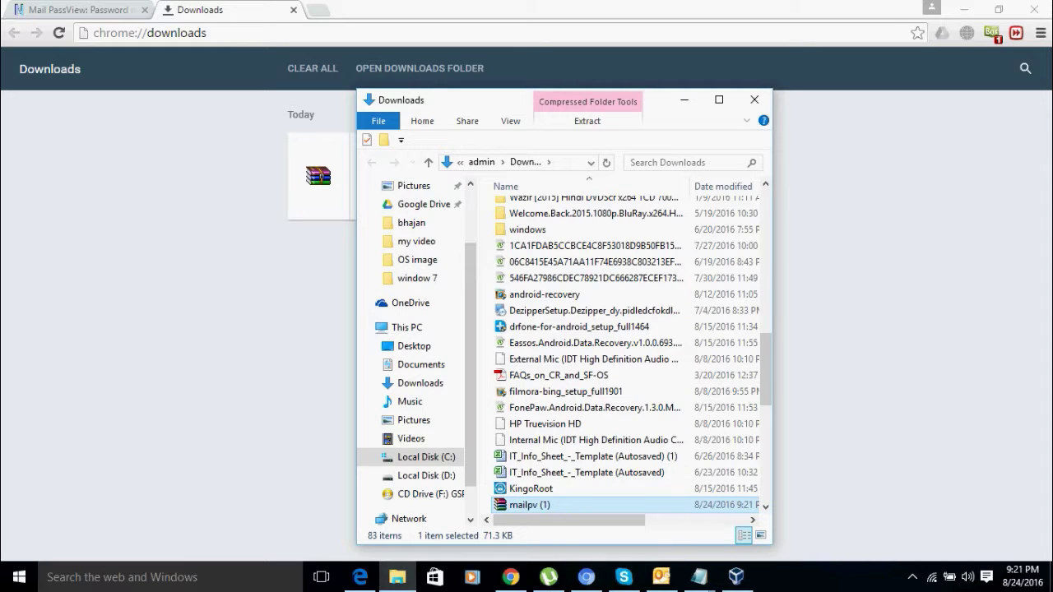
{"action": "key", "text": "Return"}
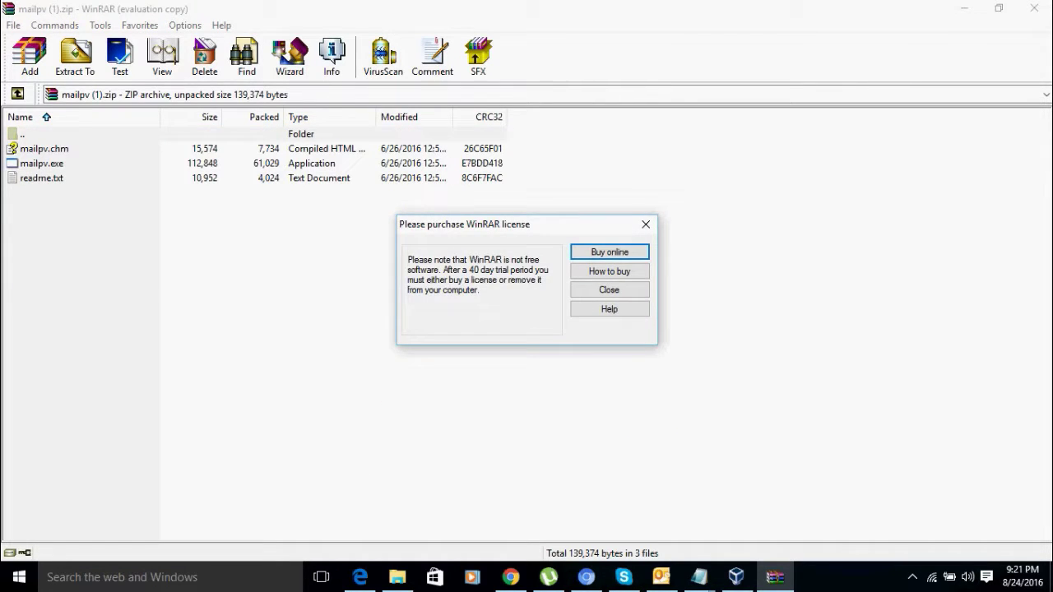
{"action": "left_click", "coordinate": [608, 290]}
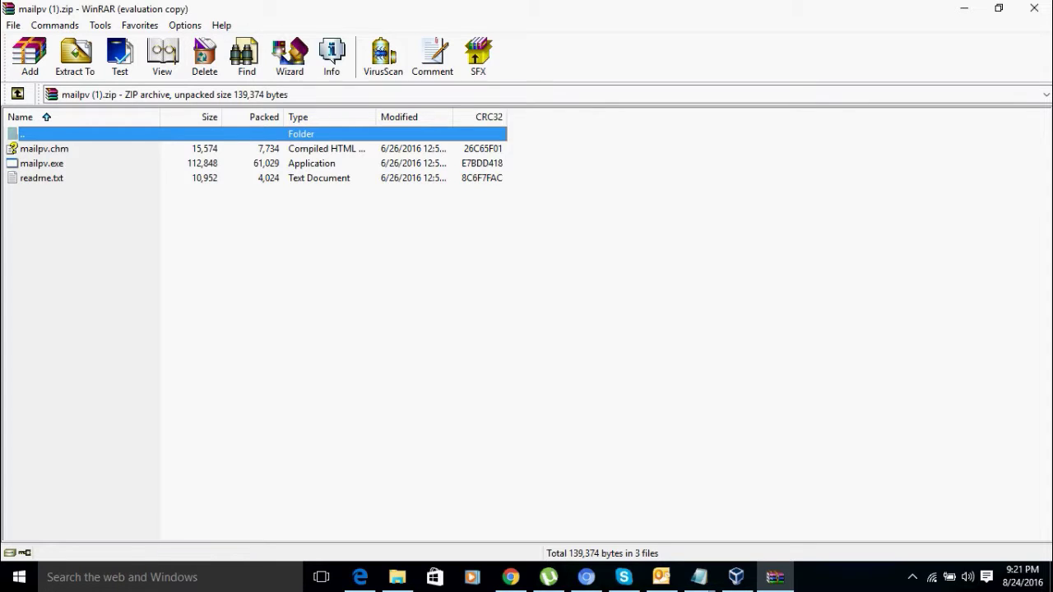
{"action": "key", "text": "Down"}
{"action": "key", "text": "Down"}
{"action": "key", "text": "Return"}
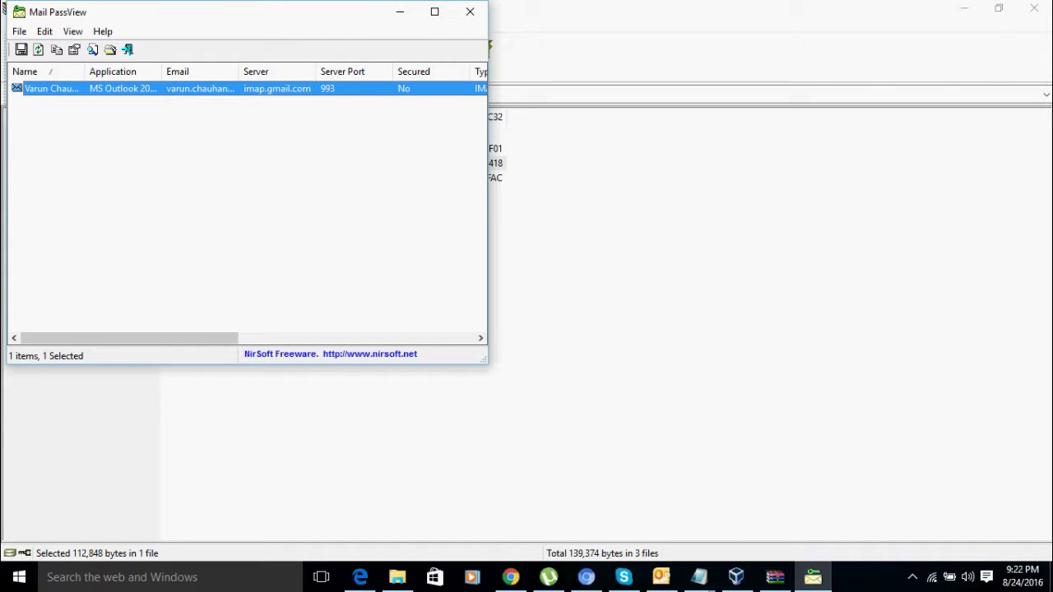
Move the Mail PassView window right and open the recovered Gmail account's Properties.
{"action": "left_click_drag", "start_coordinate": [329, 11], "coordinate": [481, 17]}
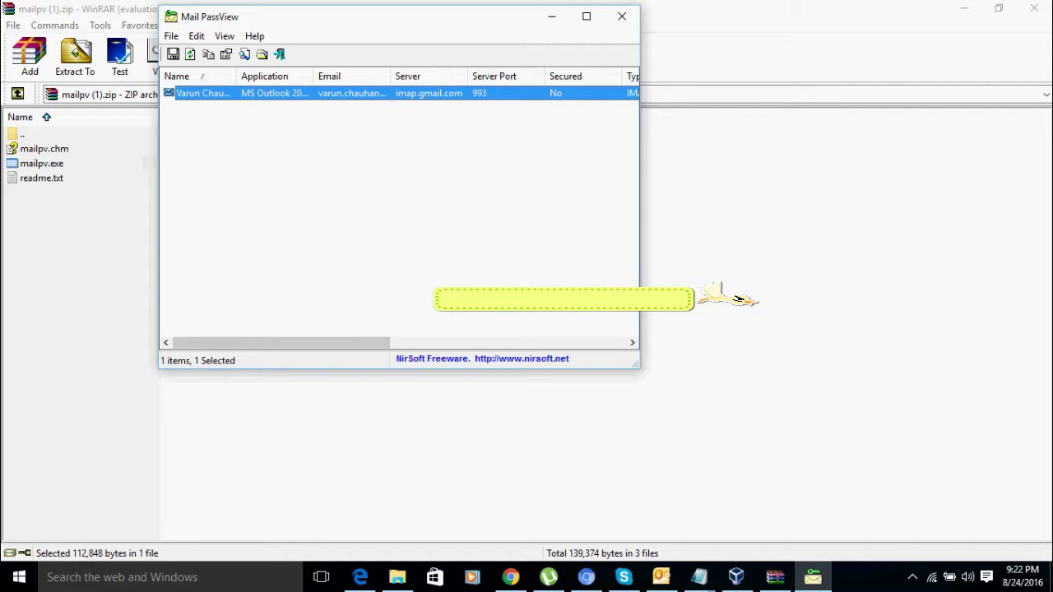
{"action": "key", "text": "alt+Return"}
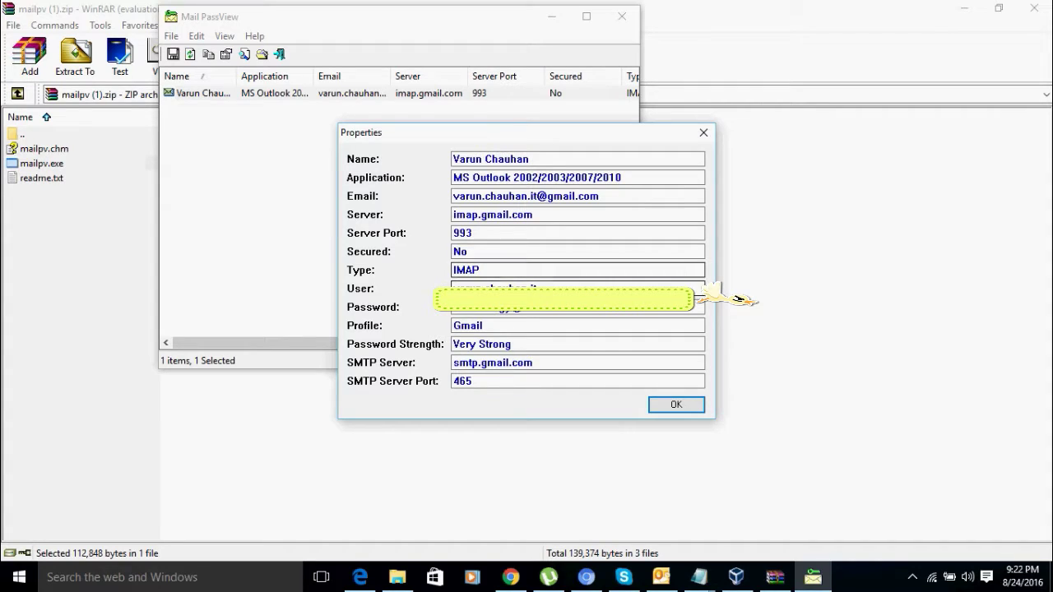